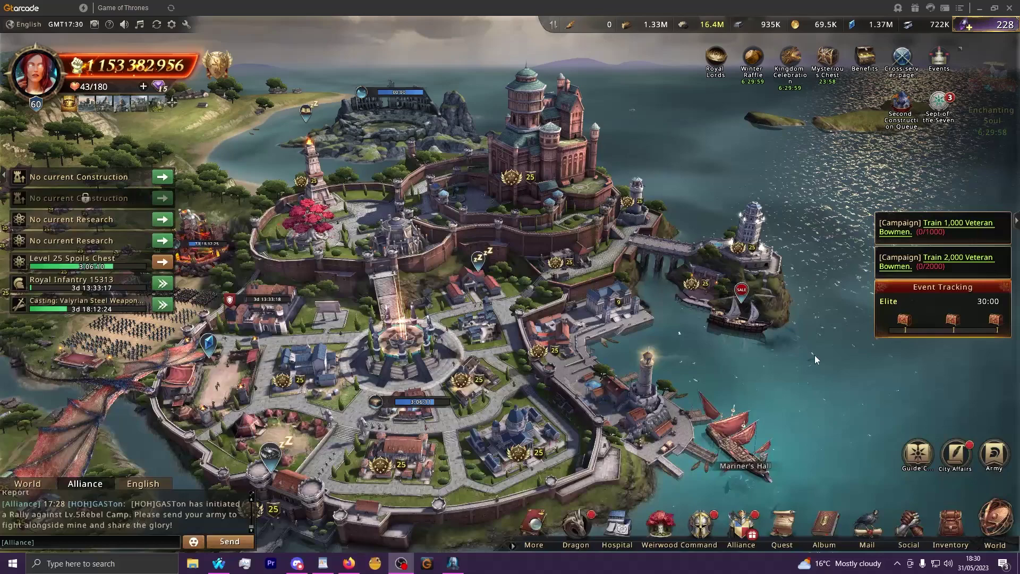
Step: From the Combo Lineups rankings, open Sinara's Fearless Advancement awakening skill (70% and 20% extra attacks)
left_click(702, 523)
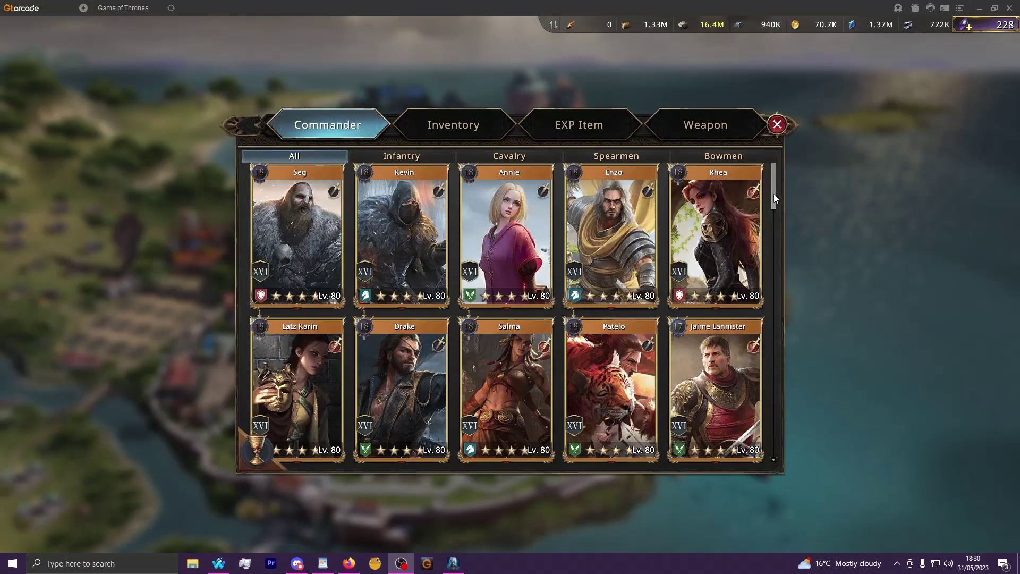
left_click(258, 450)
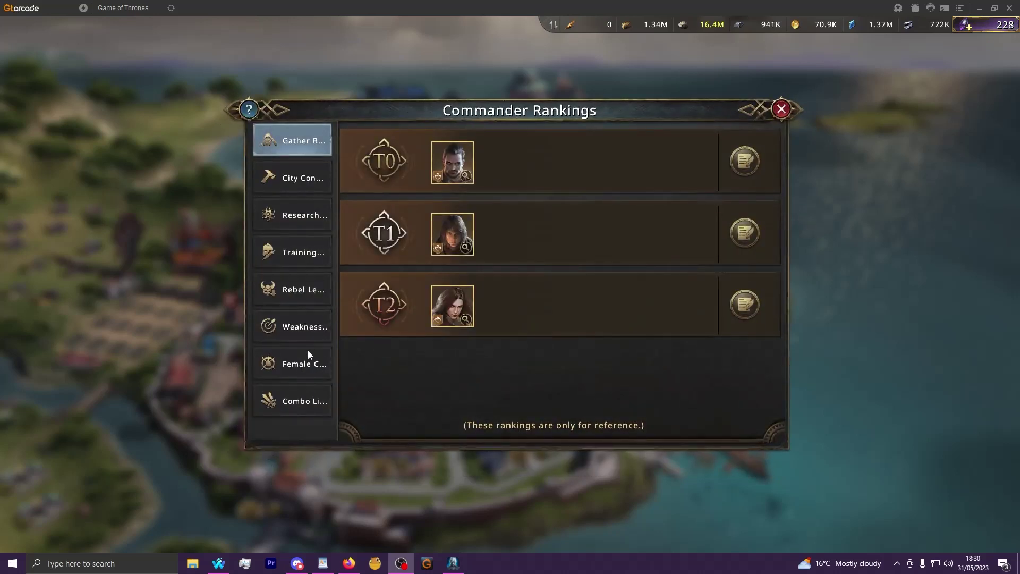
left_click(304, 393)
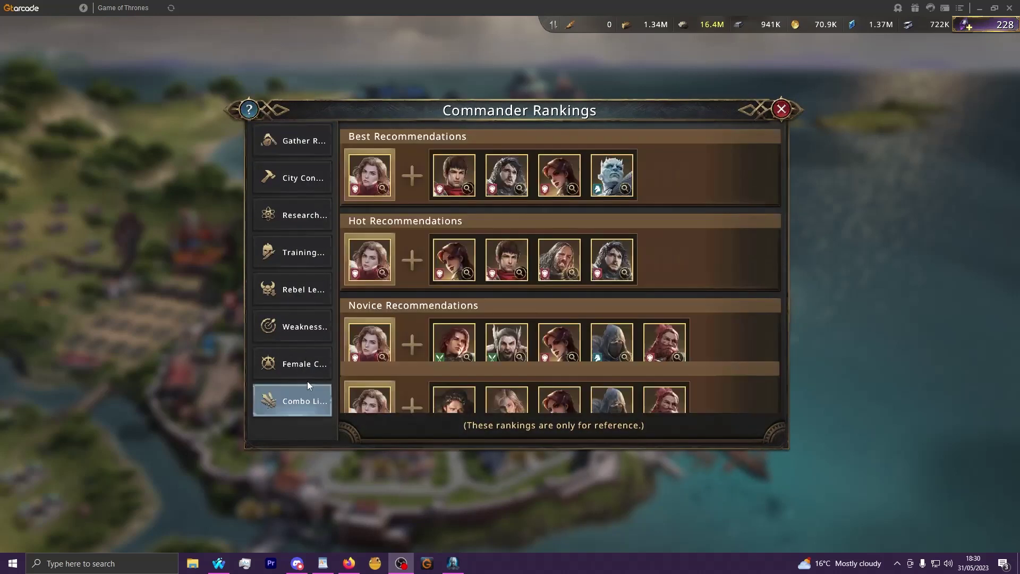
left_click(383, 184)
left_click(613, 198)
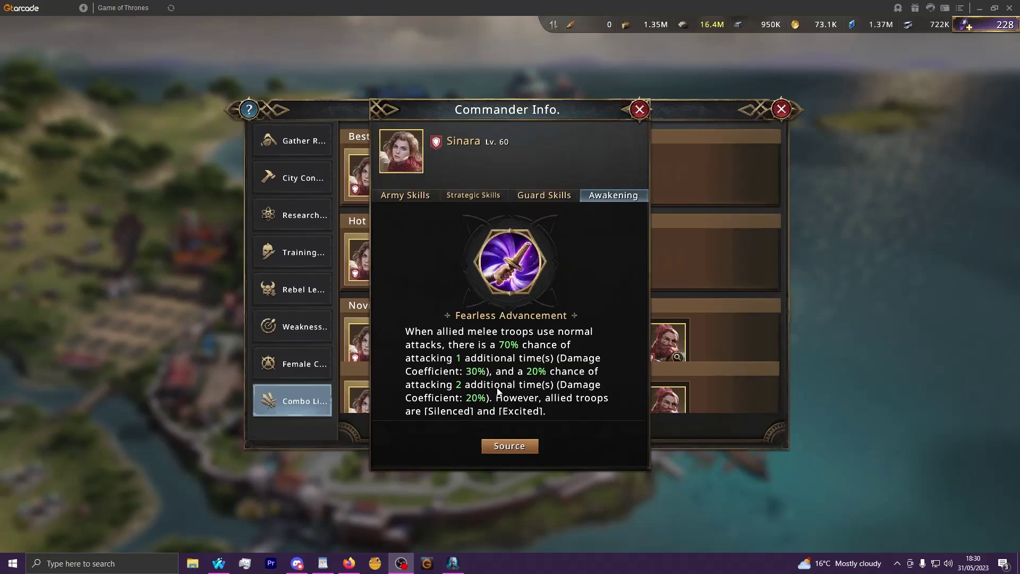
Step: In the Sinara spreadsheet, select the Weapon 1-star values F7:N7 and check N7
left_click(349, 562)
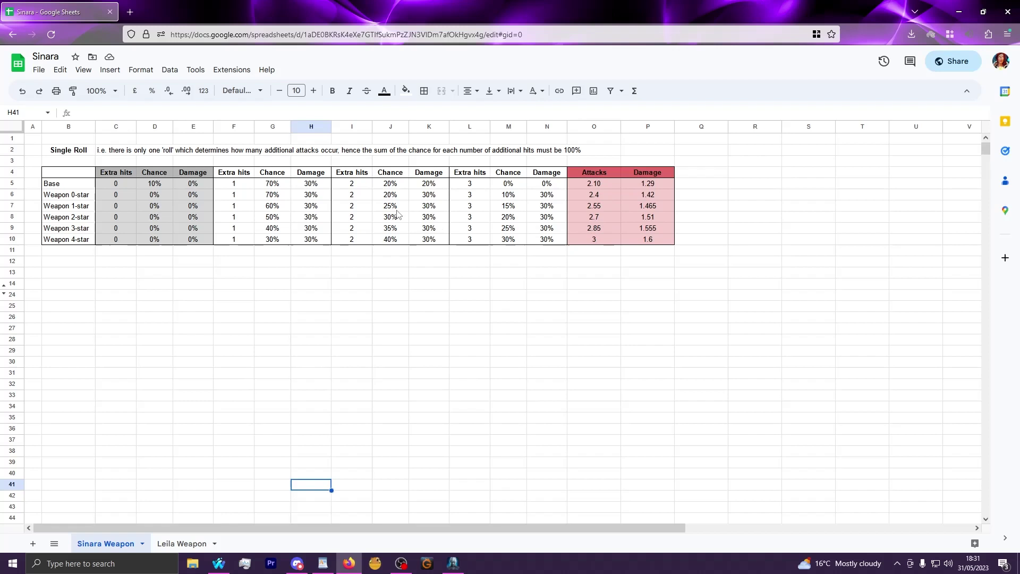
left_click_drag(243, 210, 543, 210)
left_click(542, 209)
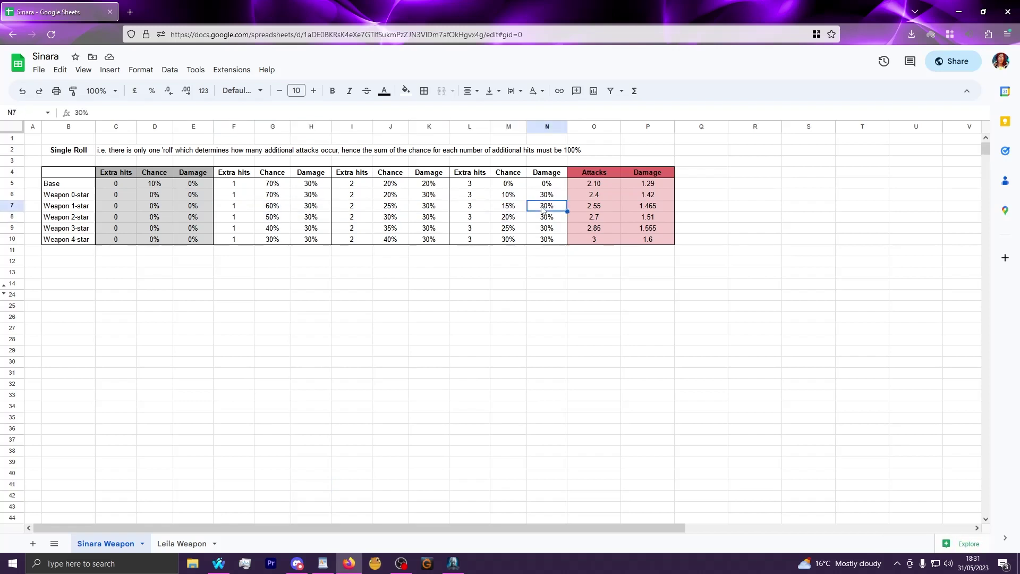
left_click_drag(234, 210, 553, 210)
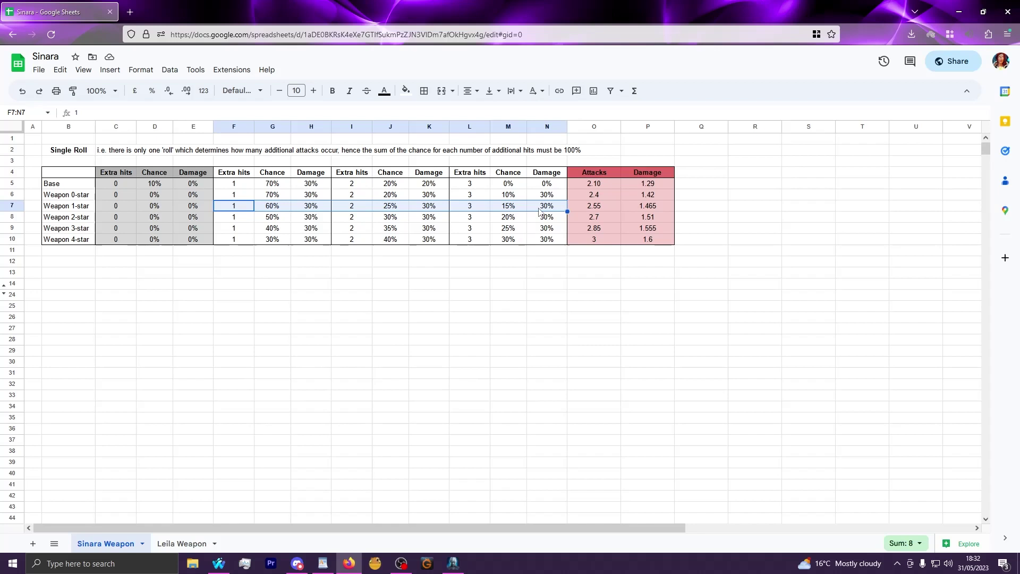
Step: Compare row 7's 1-, 2- and 3-extra-hit chance and damage groups, then select rows 14–24
left_click_drag(509, 209, 534, 208)
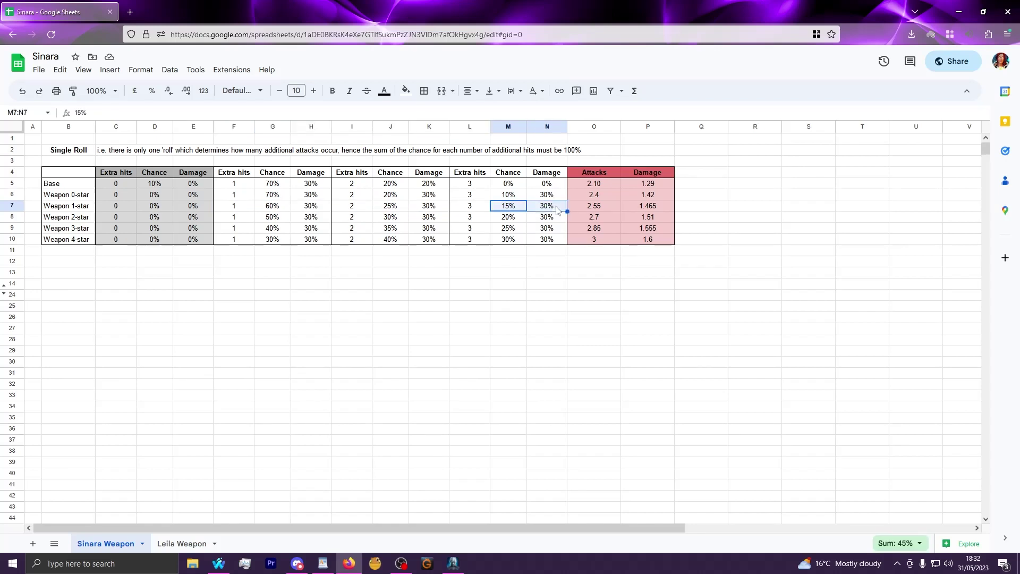
left_click_drag(376, 207, 443, 210)
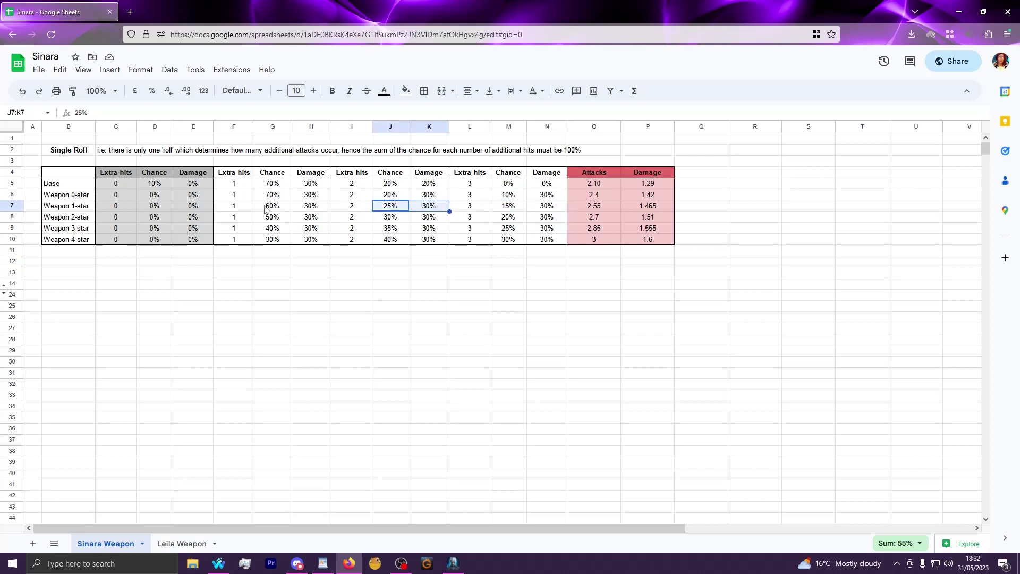
left_click_drag(266, 210, 318, 210)
left_click(486, 209)
left_click_drag(517, 211, 552, 206)
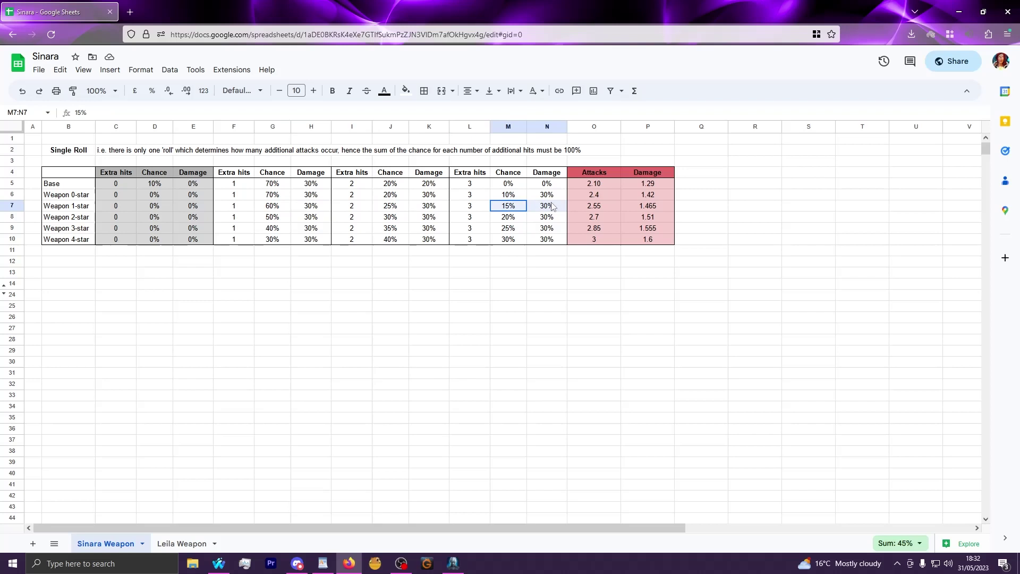
left_click_drag(469, 209, 548, 209)
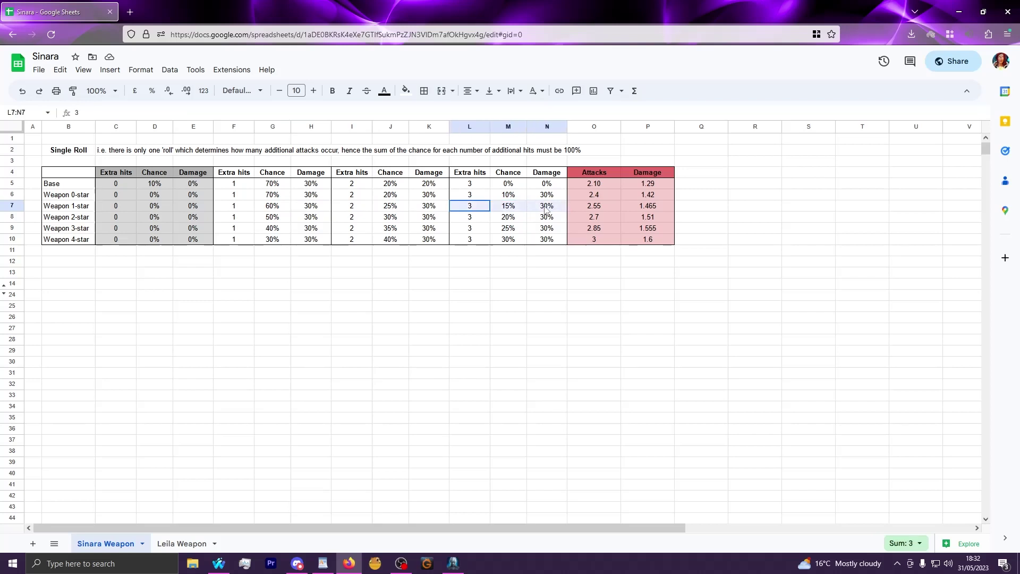
left_click_drag(238, 209, 433, 212)
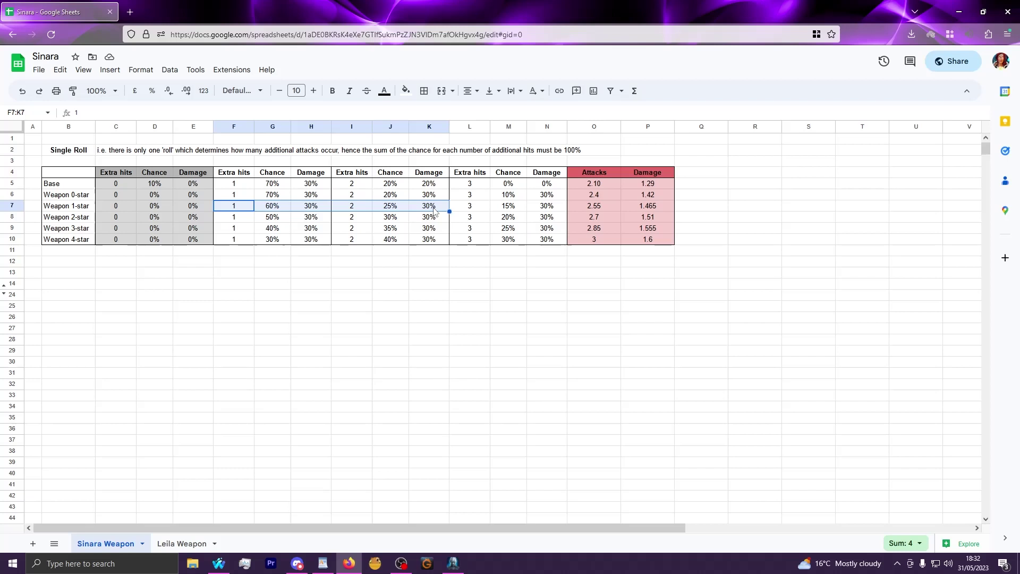
left_click_drag(12, 283, 12, 294)
Step: Unhide rows 15–23 to reveal the Multi-roll table, then deselect by picking P28
right_click(11, 294)
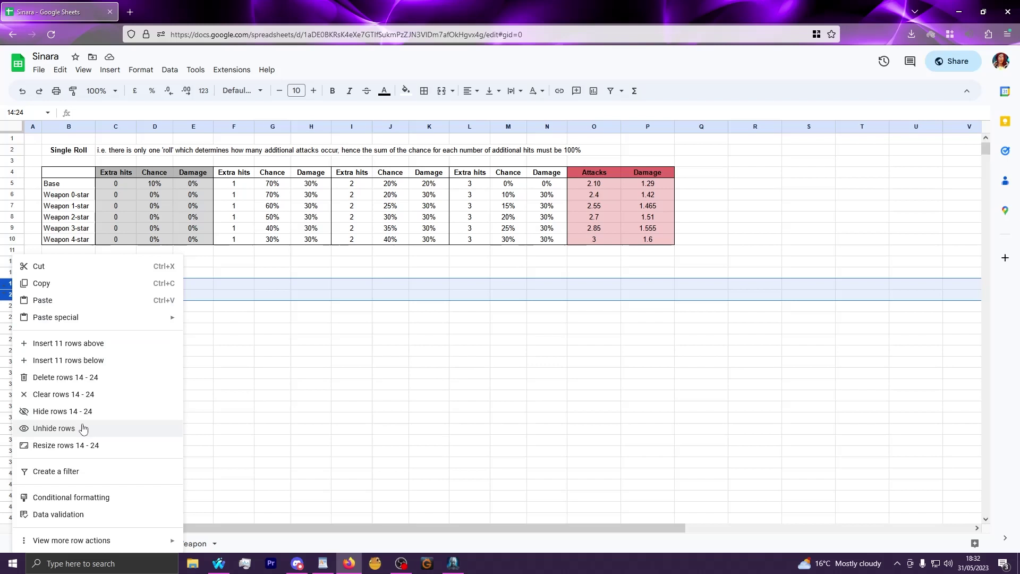
left_click(82, 425)
left_click(672, 444)
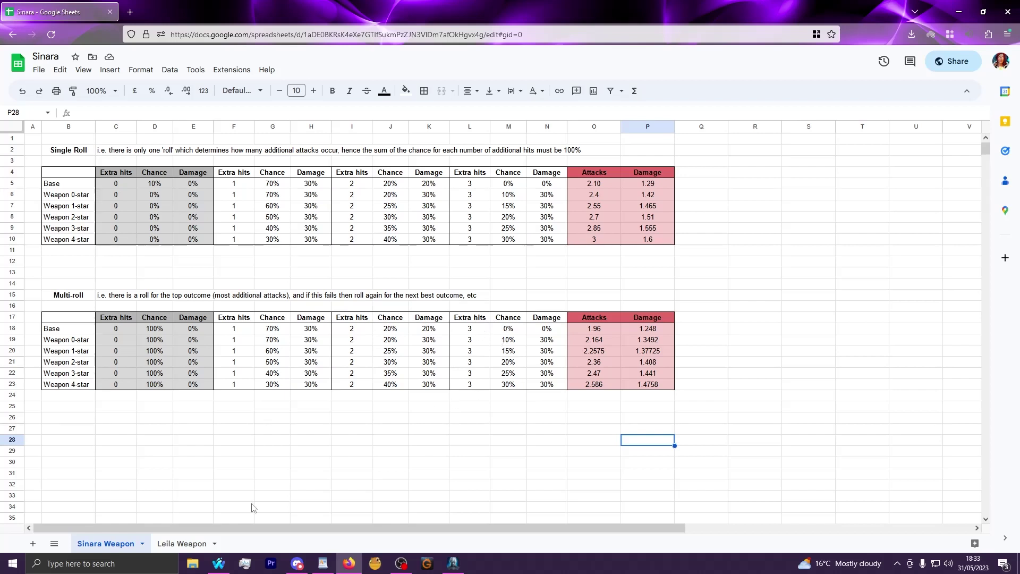
Step: Glance at the Leila Weapon sheet, return to Sinara Weapon, then switch to Discord's calculations channel
left_click(195, 541)
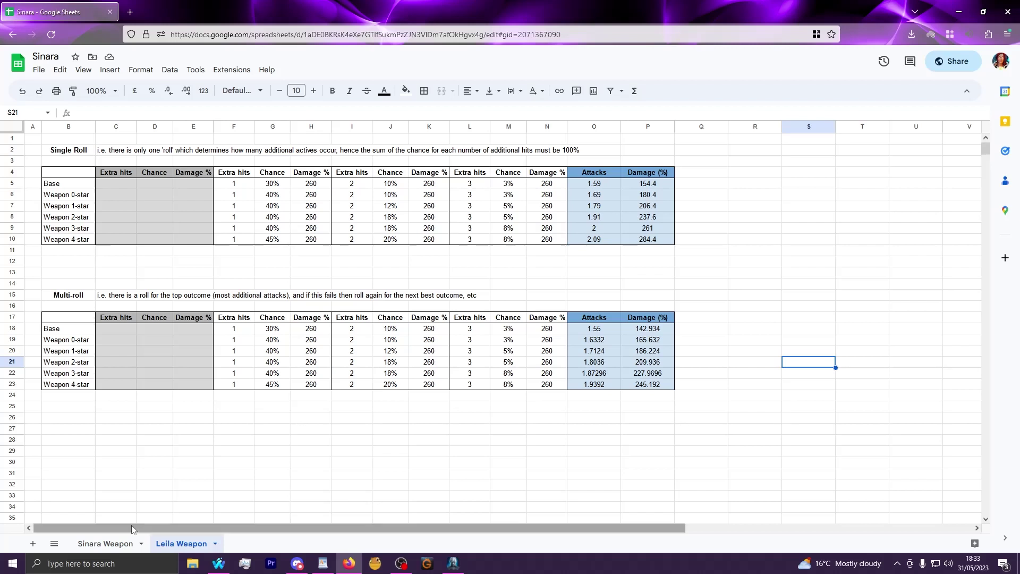
left_click(102, 543)
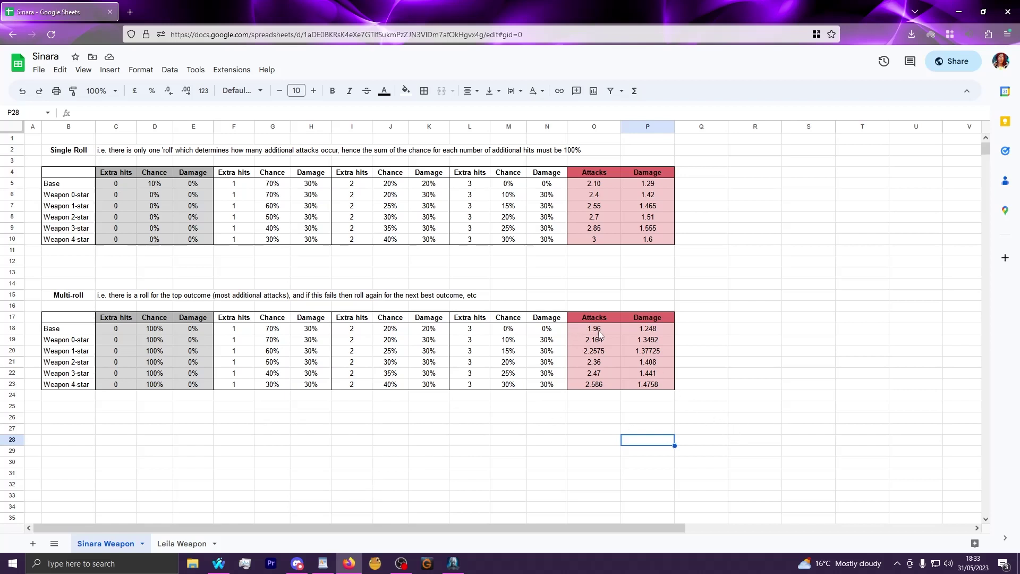
left_click(296, 563)
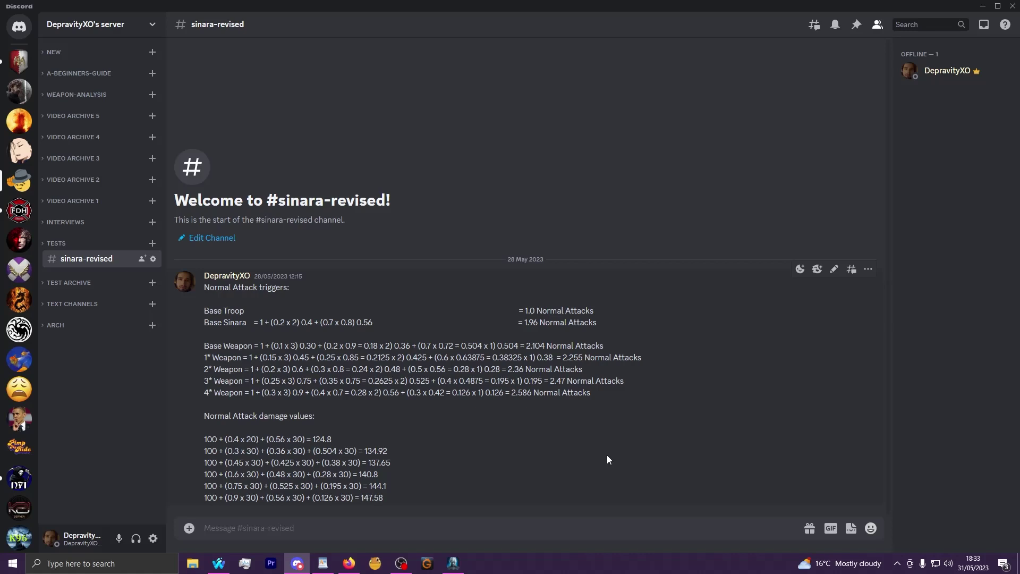
Step: In the Sinara spreadsheet, select Single Roll results O4:P10 and compare row 19's extra-hit groups
left_click(349, 563)
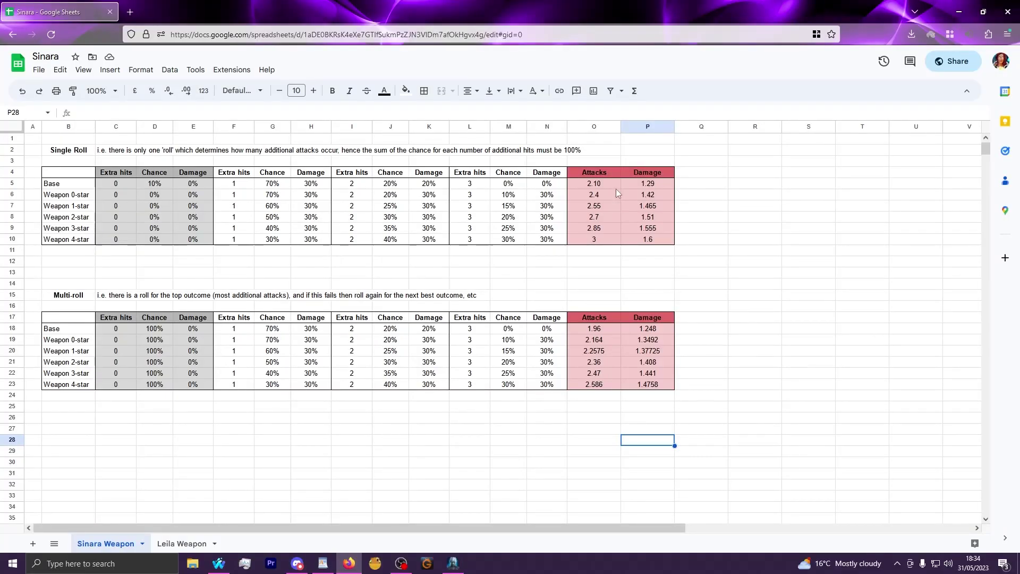
left_click_drag(622, 215, 652, 242)
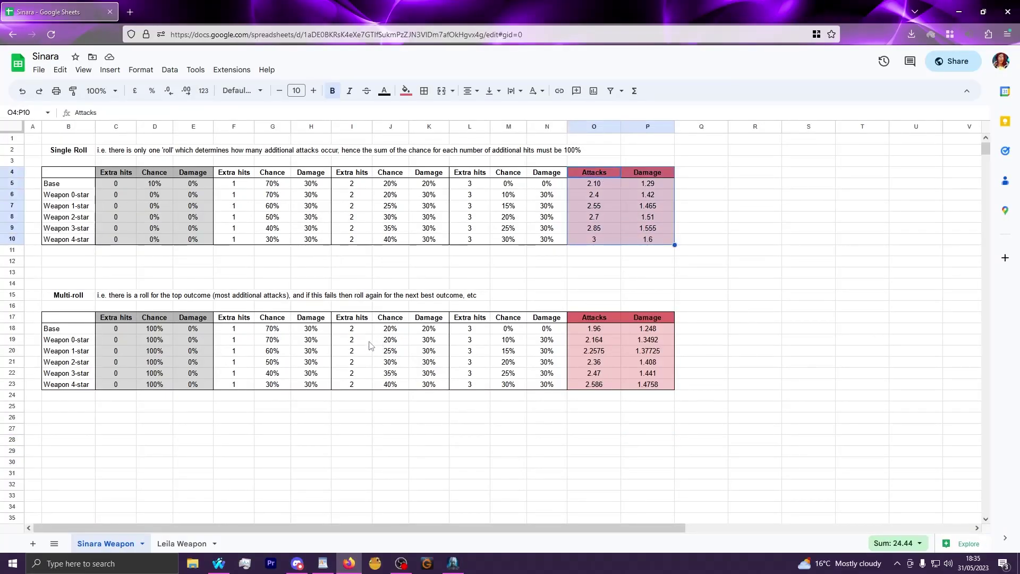
left_click_drag(355, 341, 436, 344)
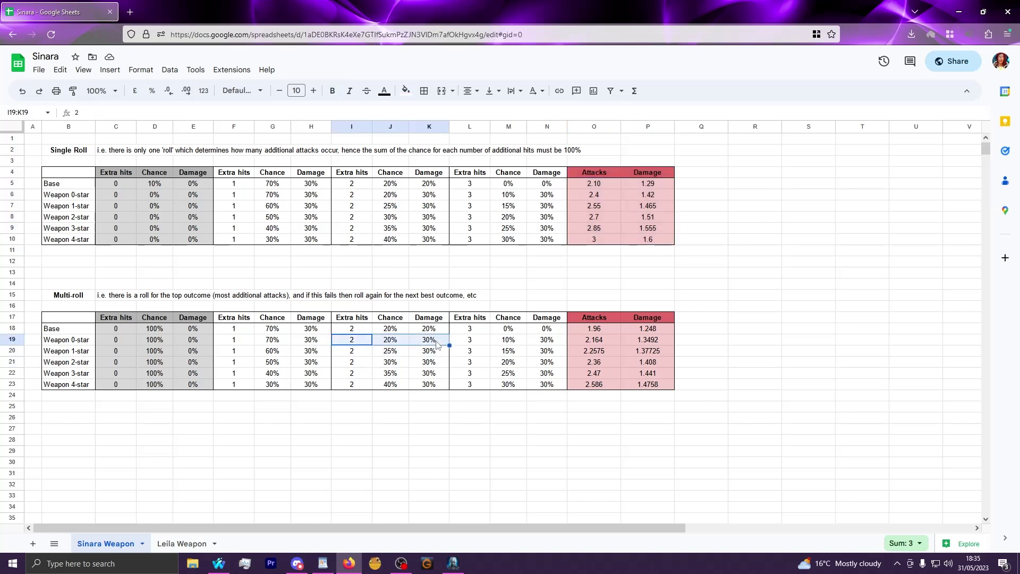
left_click_drag(469, 342, 564, 345)
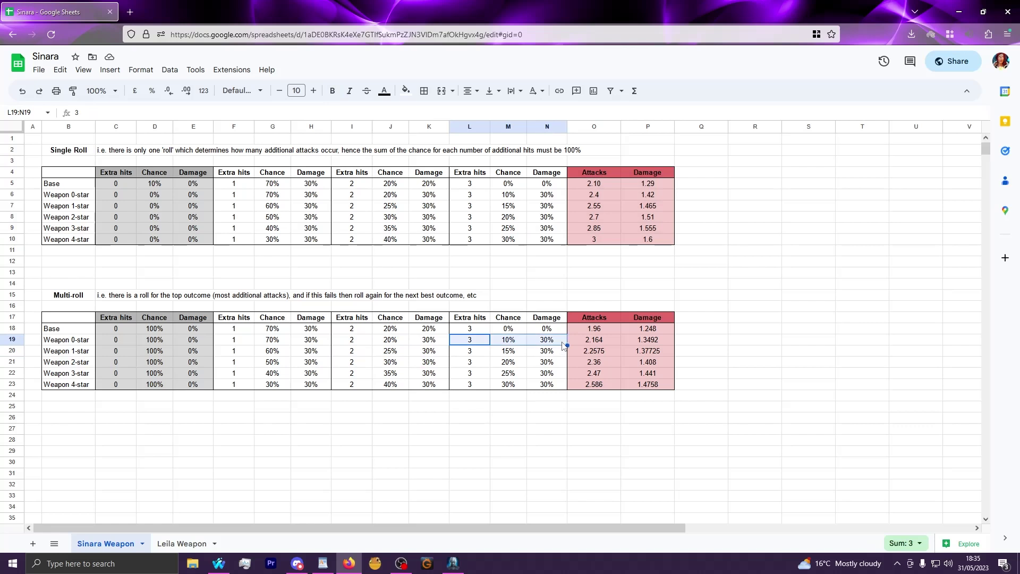
left_click_drag(433, 341, 245, 344)
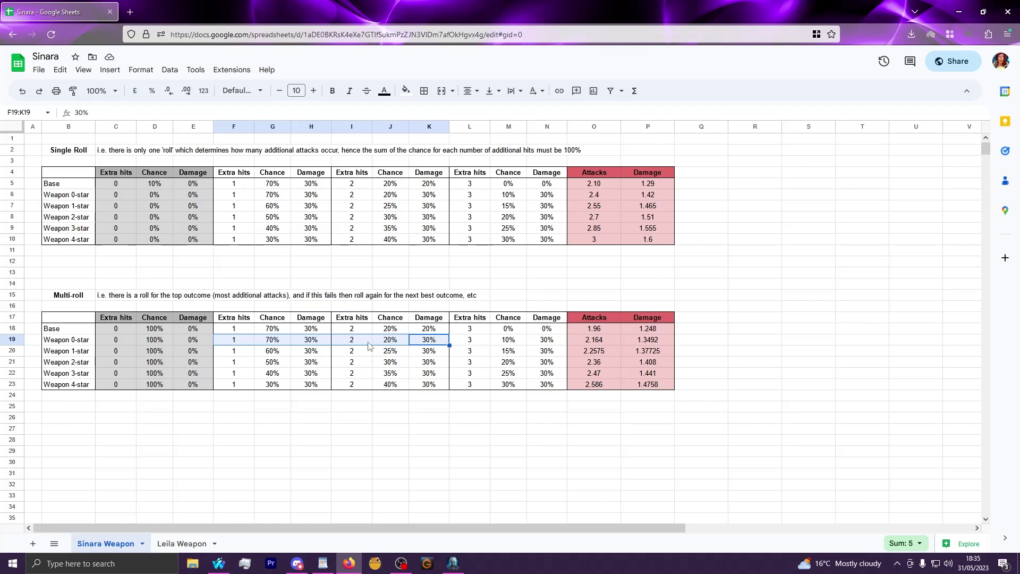
left_click_drag(367, 343, 431, 344)
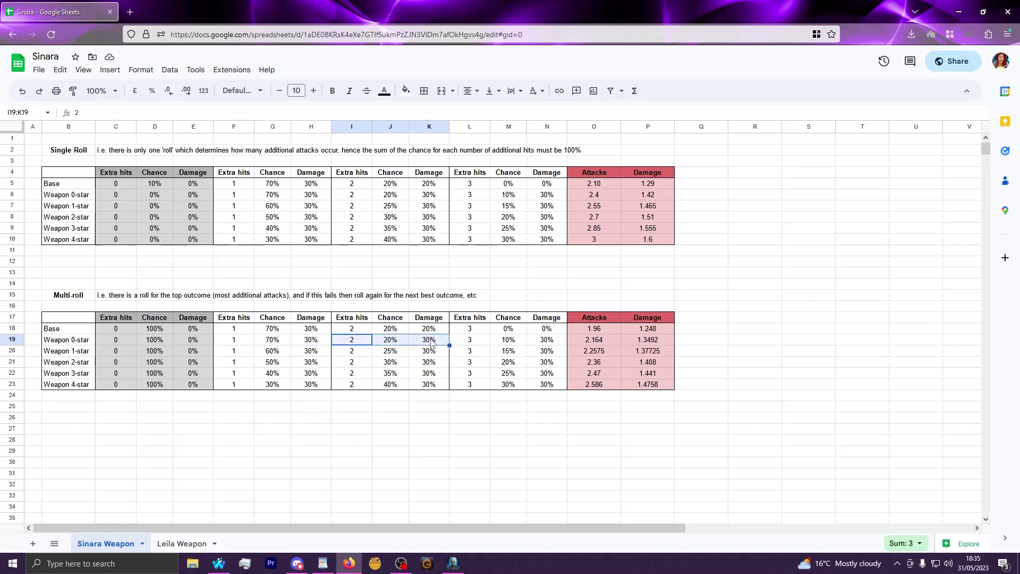
Step: On the Leila Weapon sheet, select the Single Roll results O5:P10 and Multi-roll results O18:P23
left_click(181, 543)
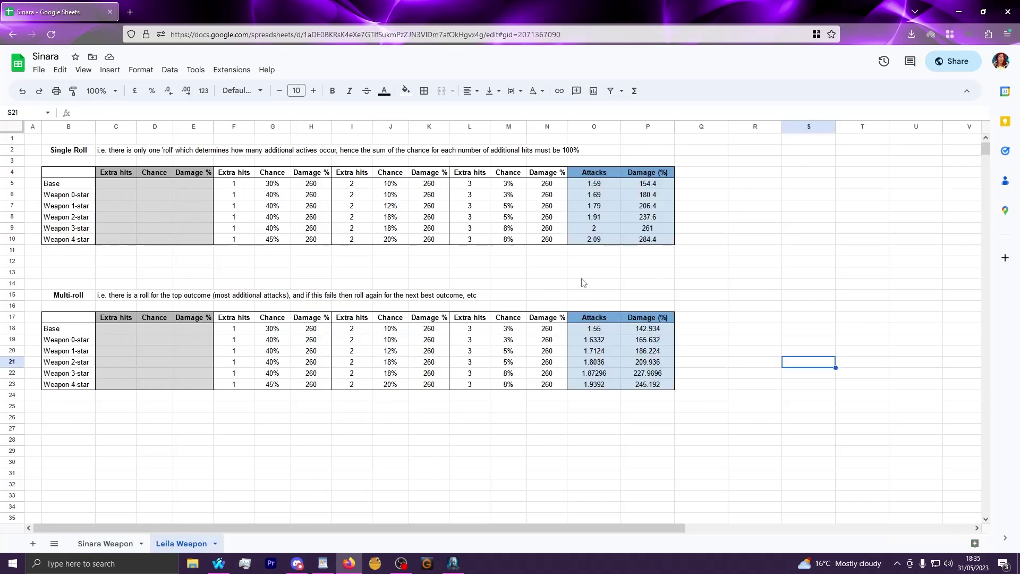
left_click_drag(600, 184, 649, 242)
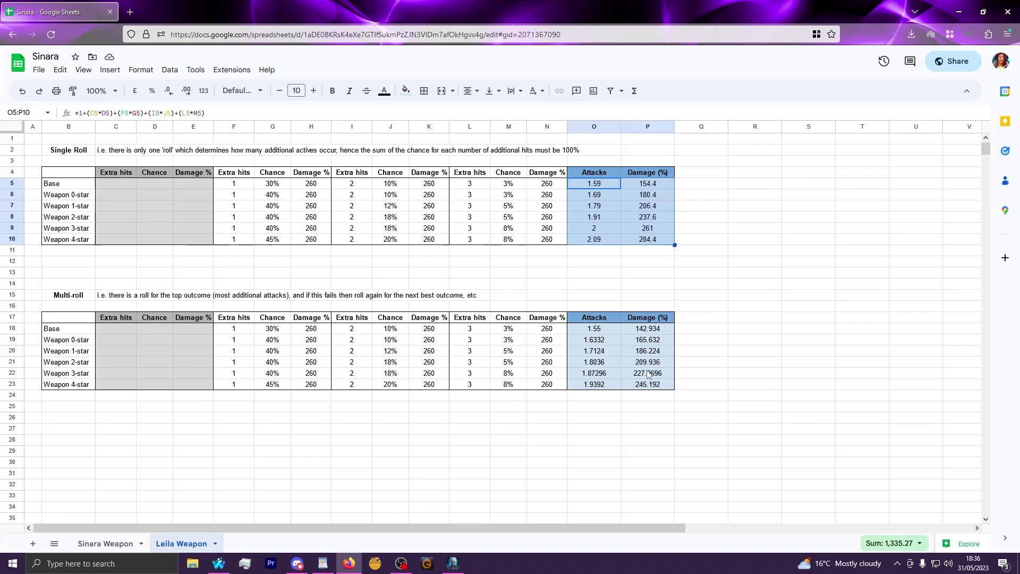
left_click_drag(601, 330, 657, 388)
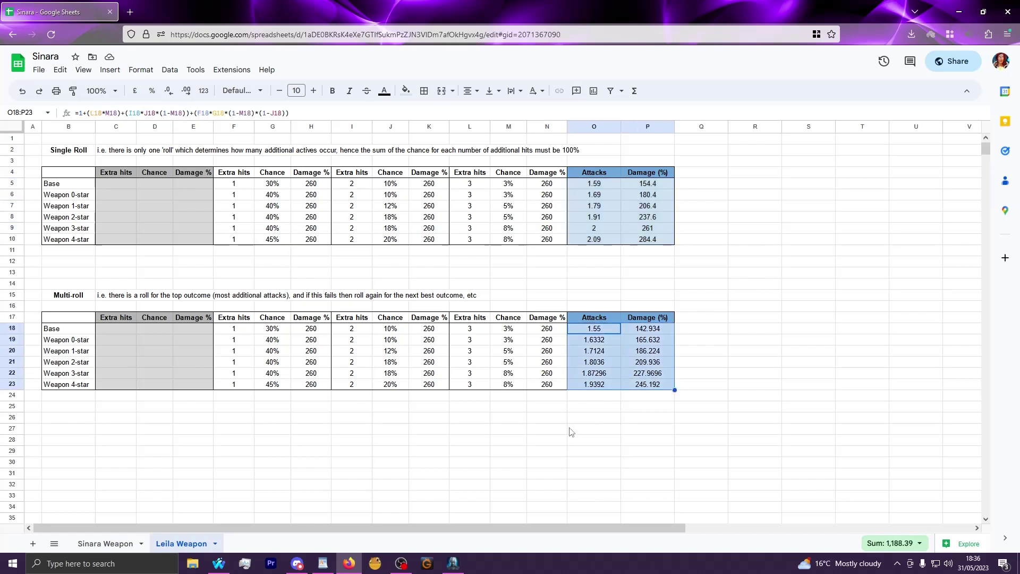
Step: Back on Sinara Weapon, select the Multi-roll results O18:P23, then clear the selection at P28
left_click(105, 543)
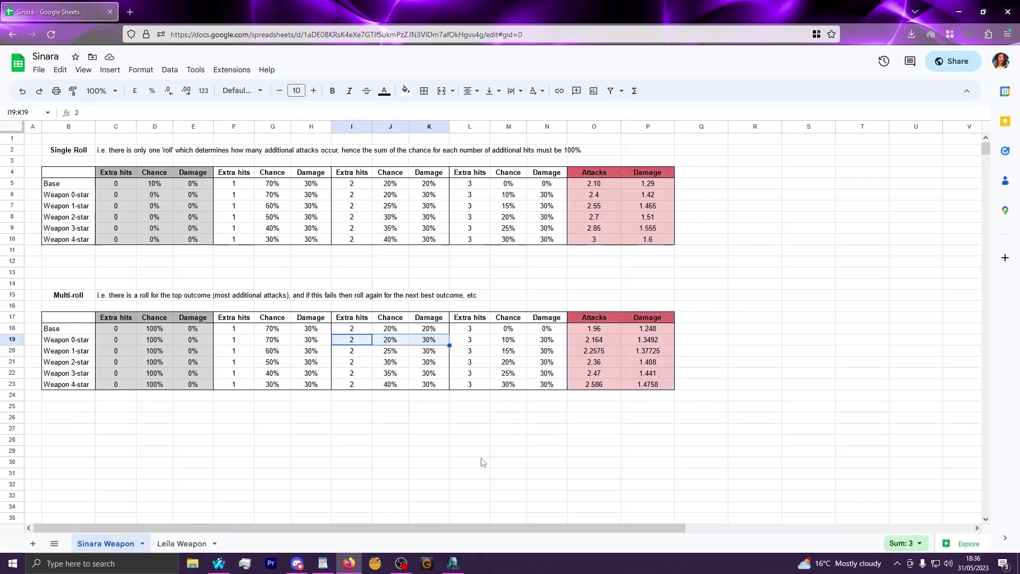
left_click_drag(604, 330, 653, 385)
left_click(643, 443)
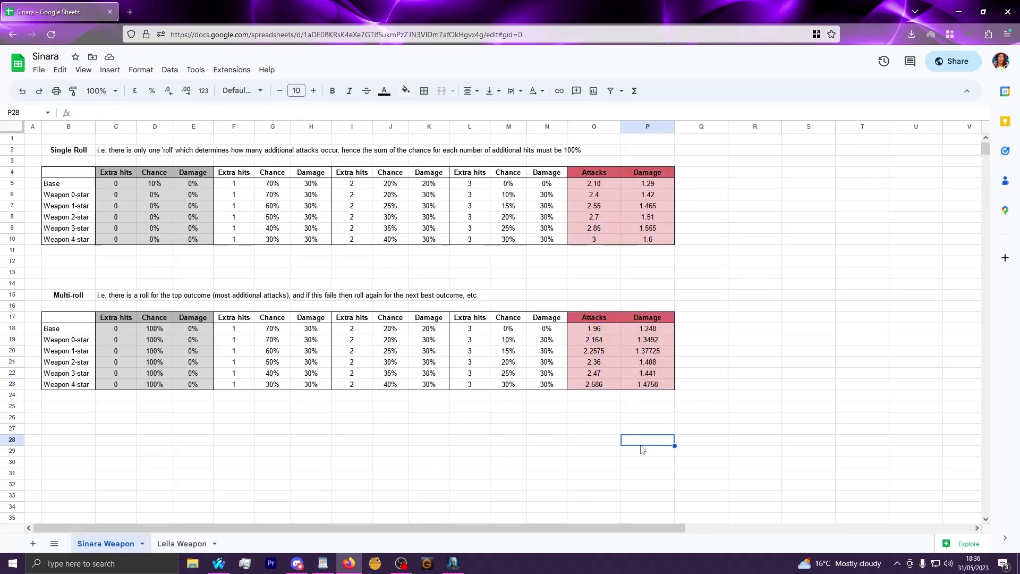